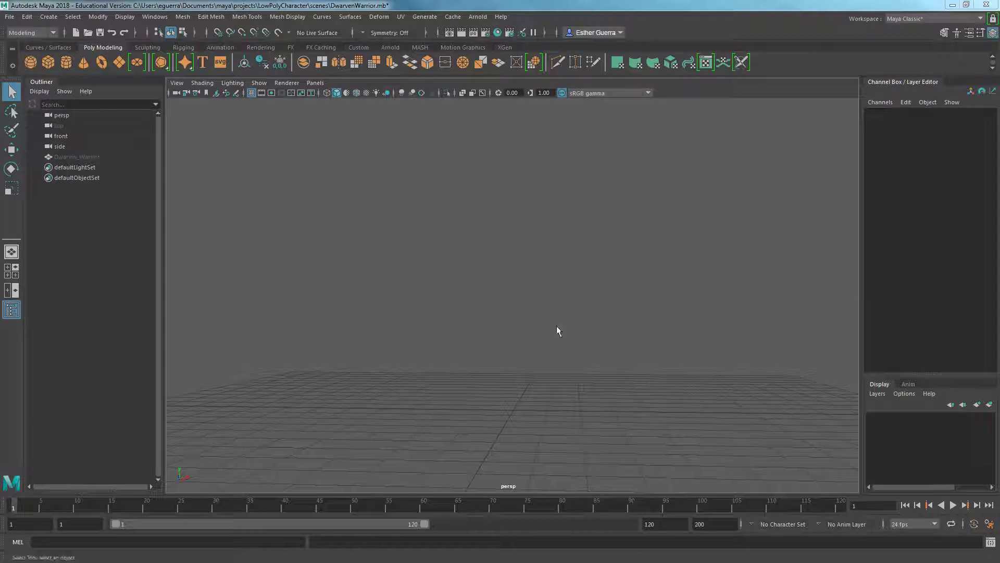
left_click(4, 19)
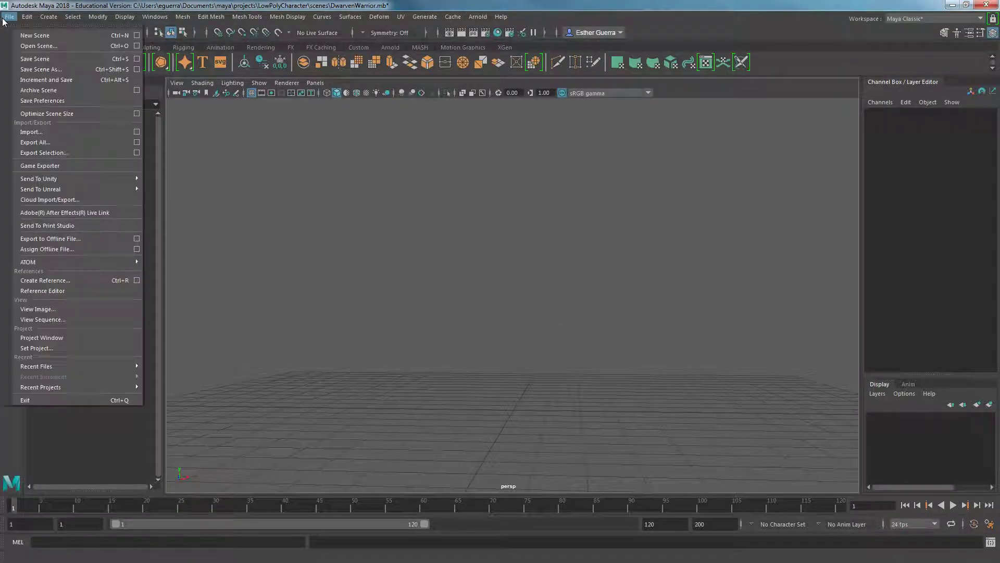
left_click(80, 337)
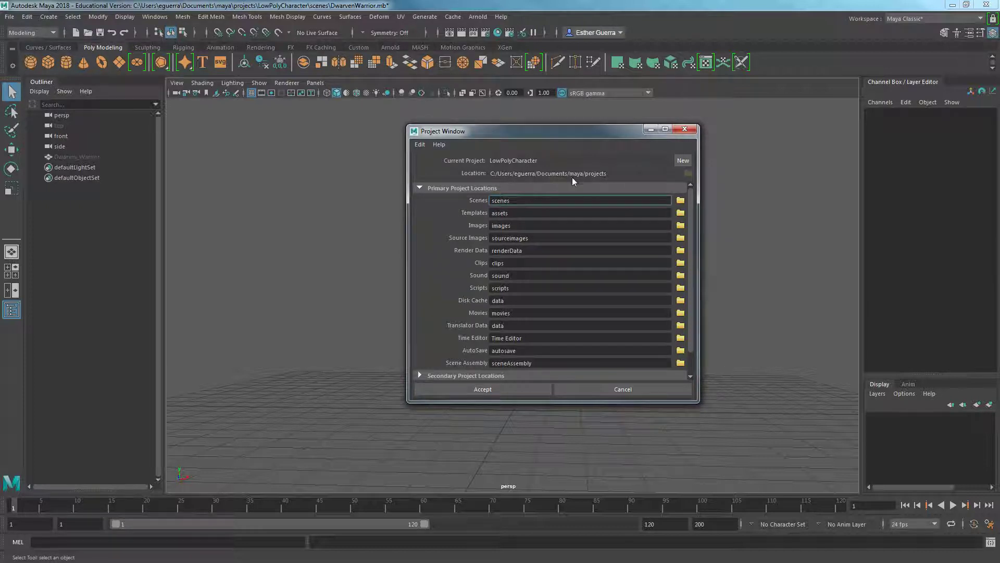
left_click(683, 160)
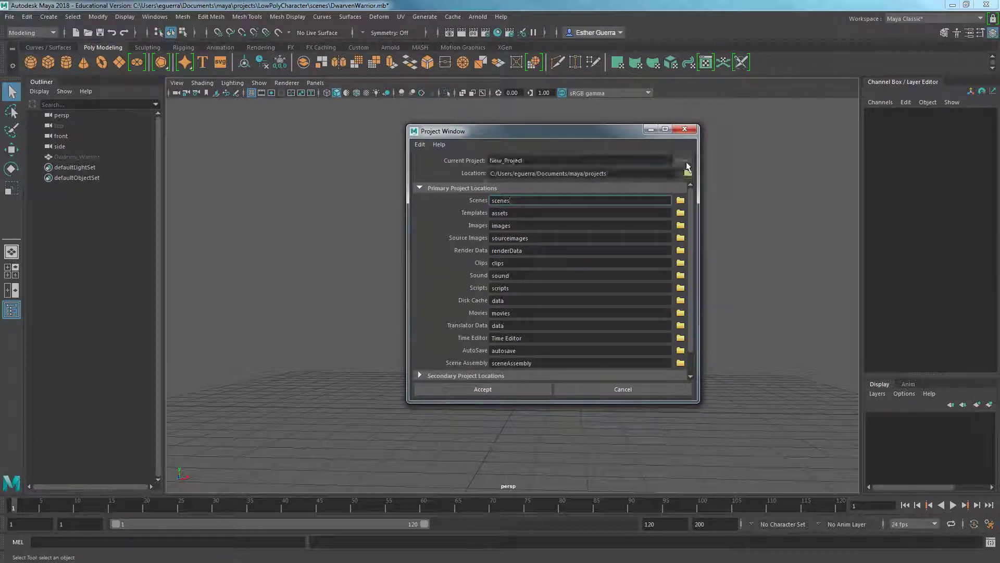
double_click(606, 164)
type("L")
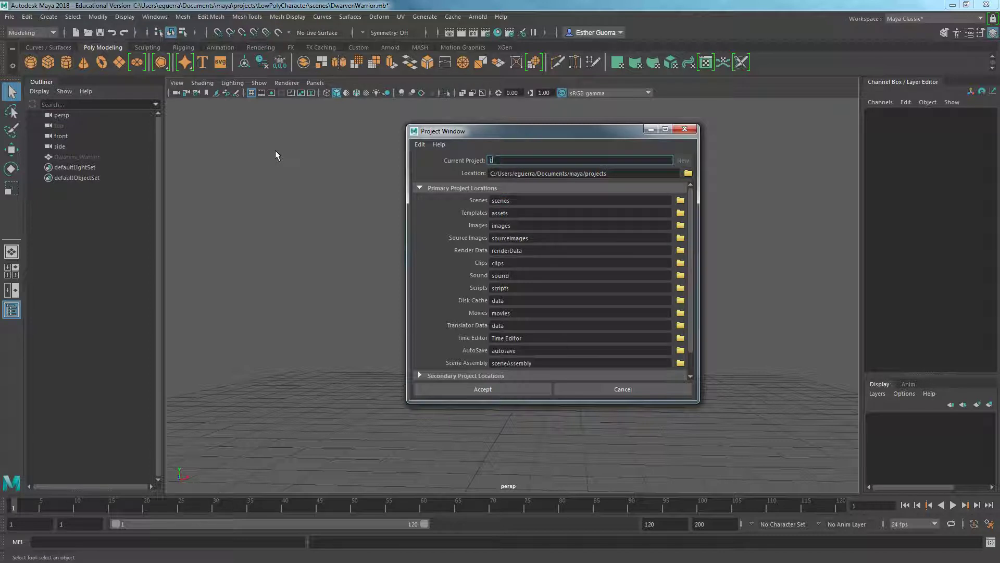
type("ow Poly Character")
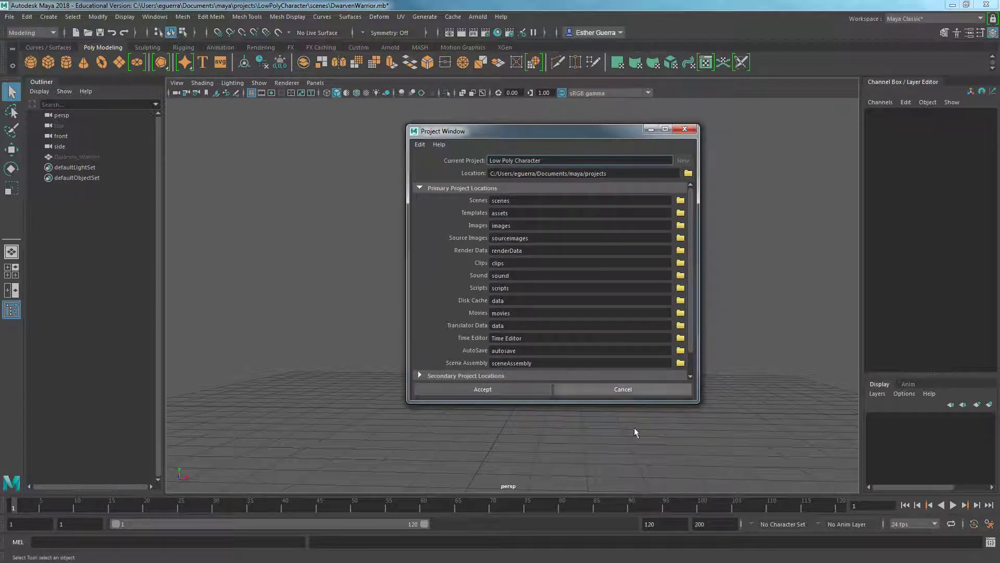
left_click(622, 393)
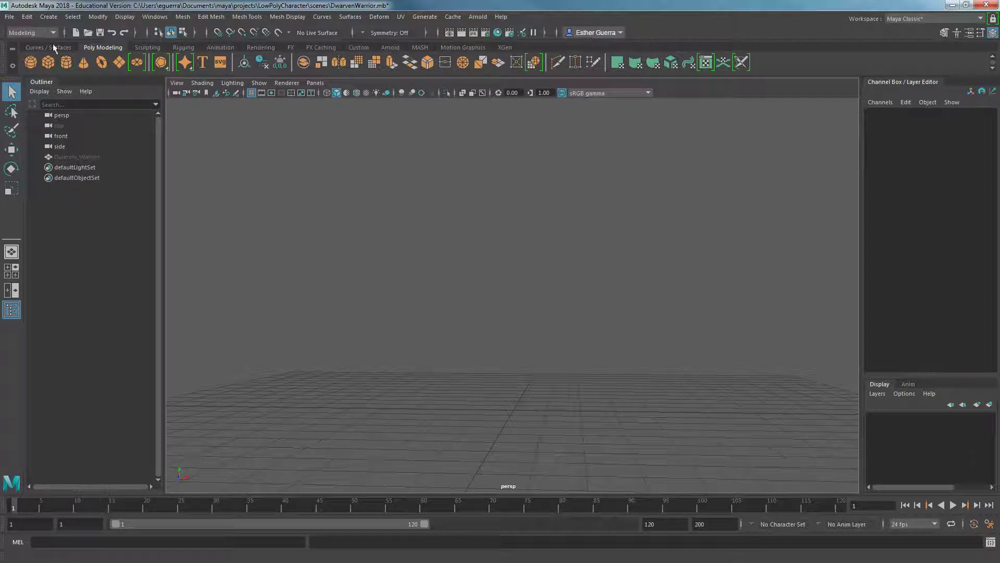
Create a polygon cube with width, height and depth of 1 and one division in each direction.
left_click(52, 20)
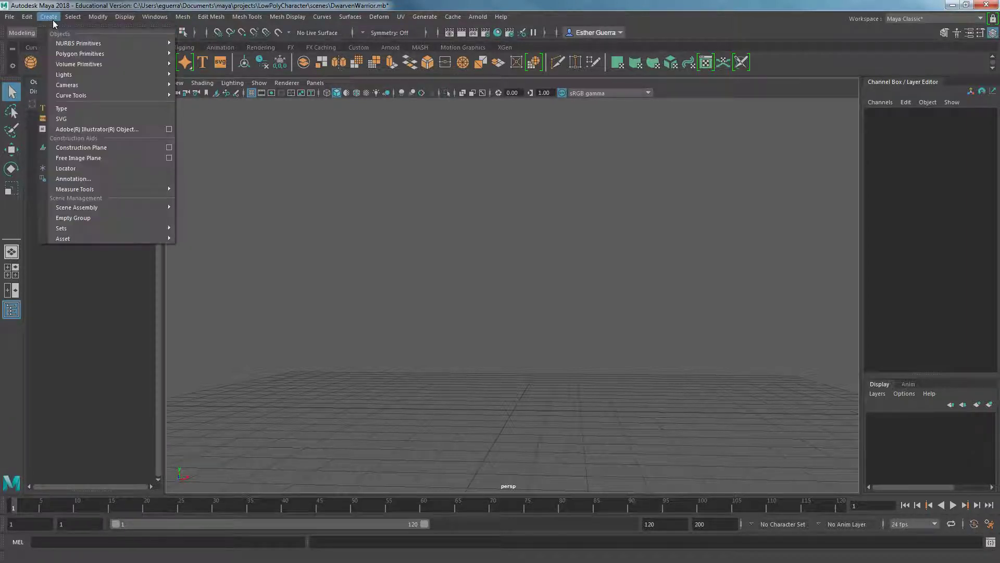
mouse_move(104, 54)
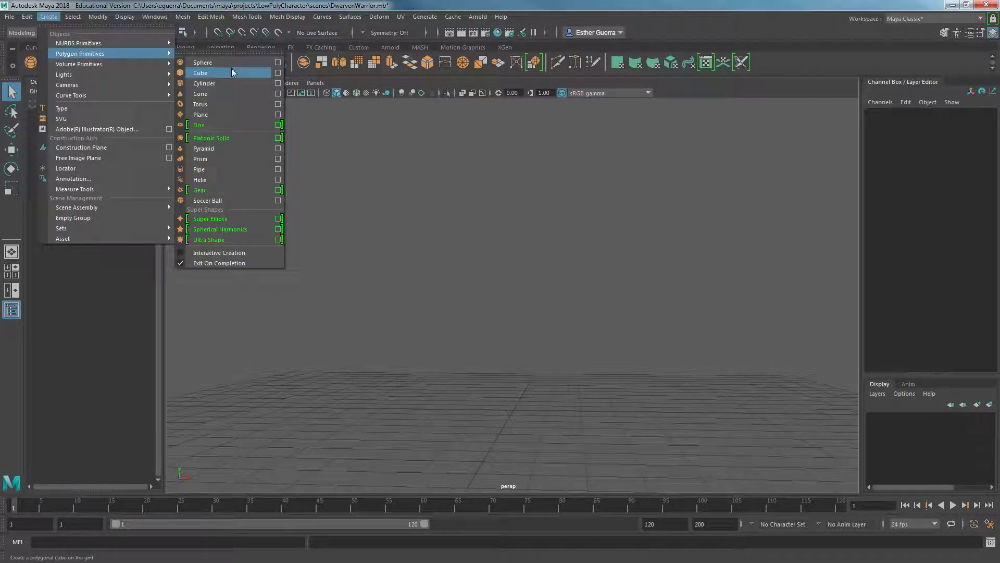
left_click(278, 73)
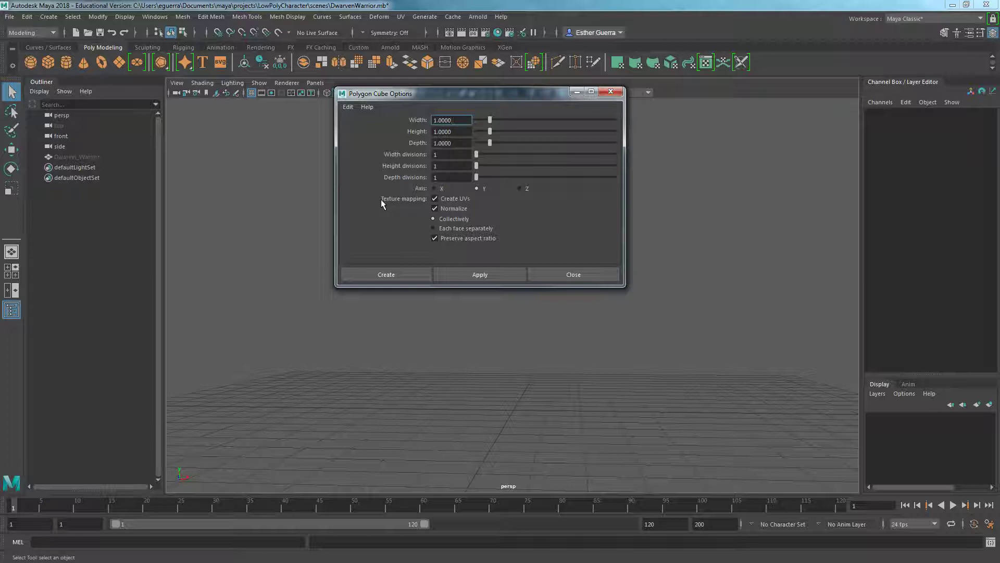
left_click(355, 108)
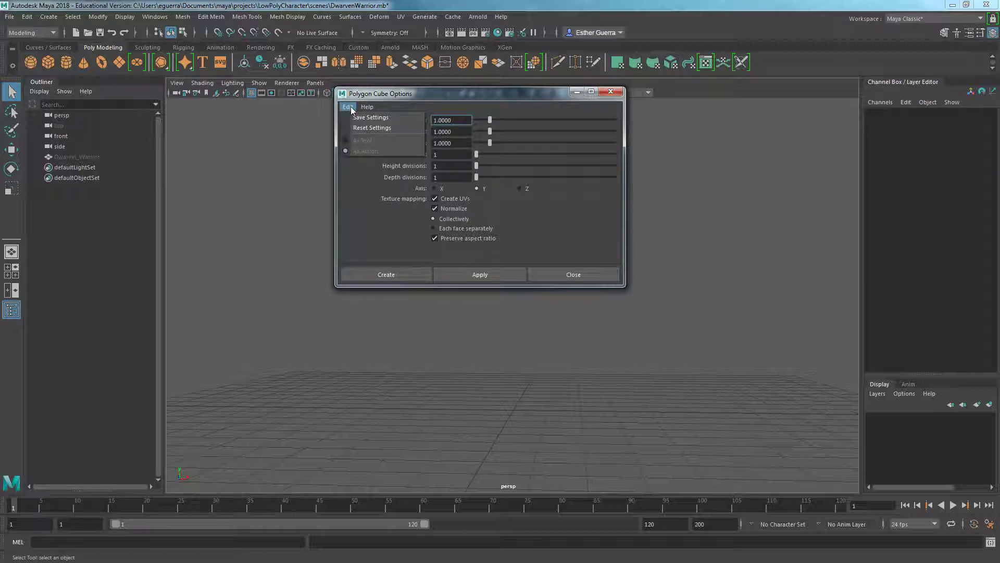
left_click(411, 277)
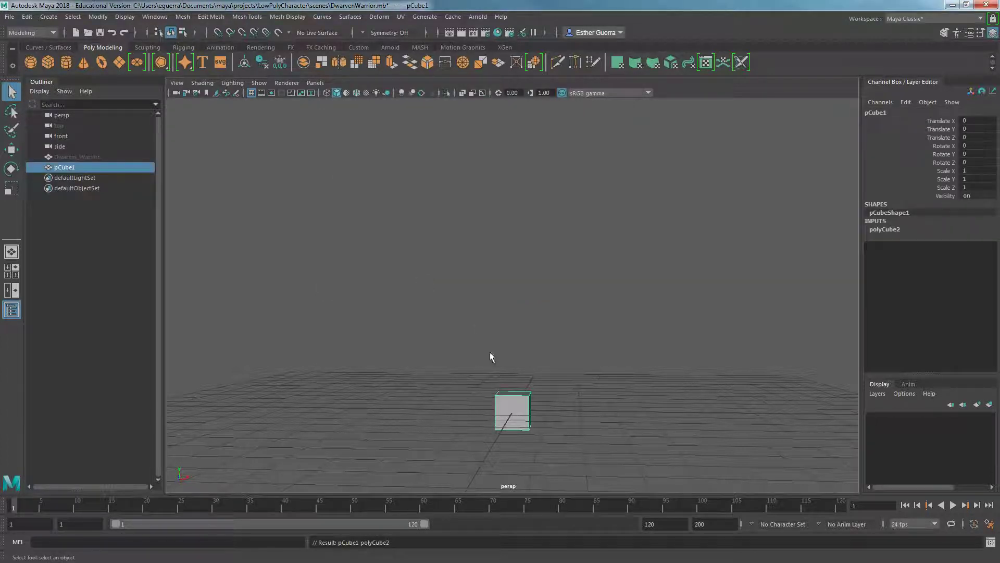
Scale the cube uniformly to about 1.72 and raise it to about 5.12 in Y above the grid.
key("r")
left_click_drag(514, 410, 537, 411)
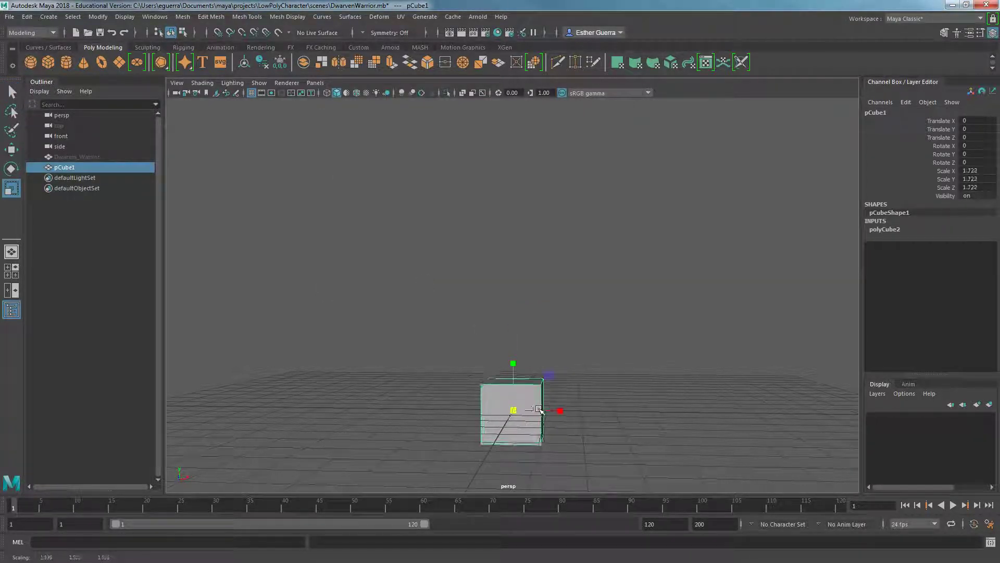
key("w")
left_click_drag(513, 375, 502, 208)
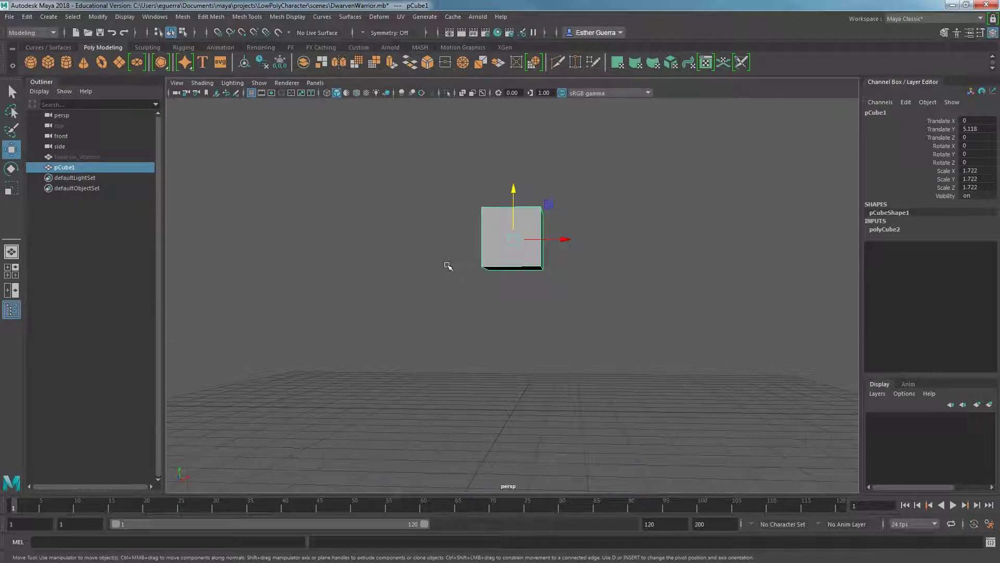
Switch to the four-view layout and import DwarfWarrior0001.jpg from sourceimages as an image plane in the front view.
key("space")
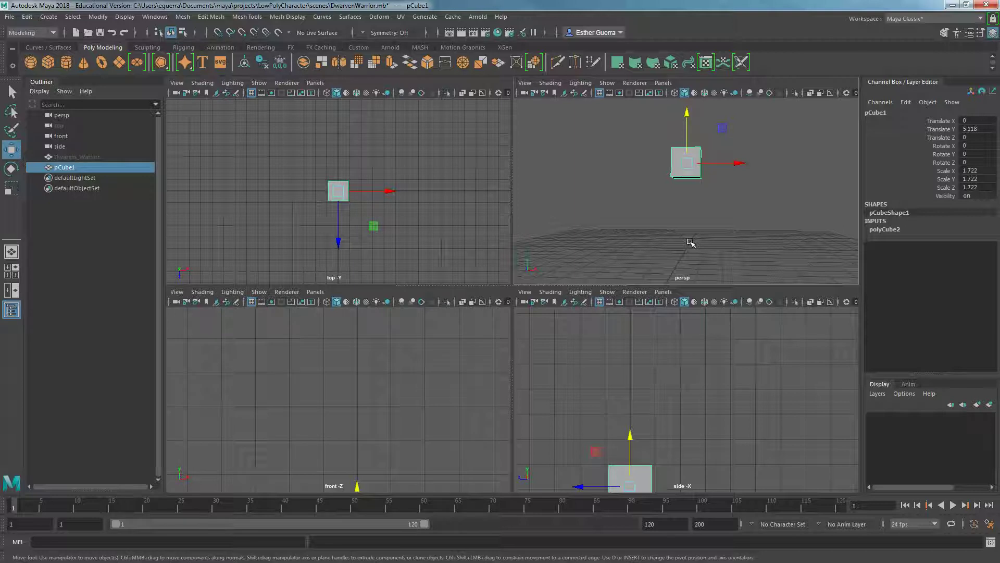
scroll(450, 403, "down", 5)
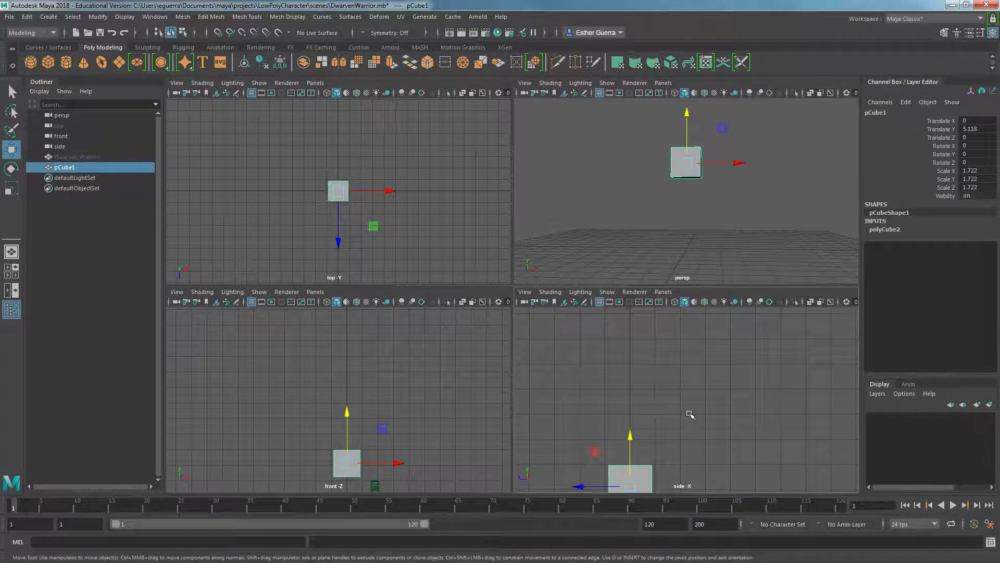
middle_click_drag(690, 413, 681, 380, "alt")
middle_click_drag(606, 413, 641, 380, "alt")
middle_click_drag(396, 410, 408, 364, "alt")
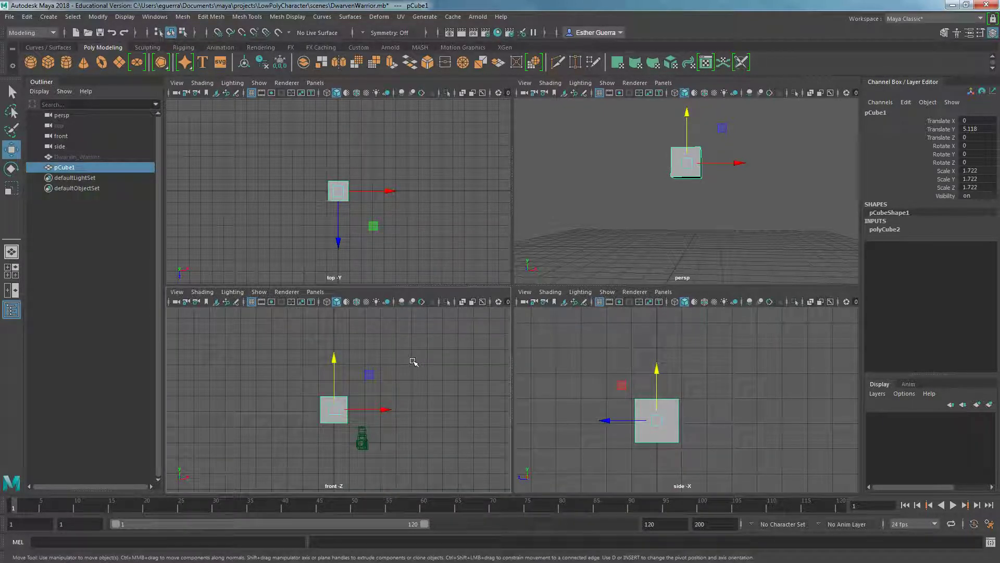
left_click(177, 292)
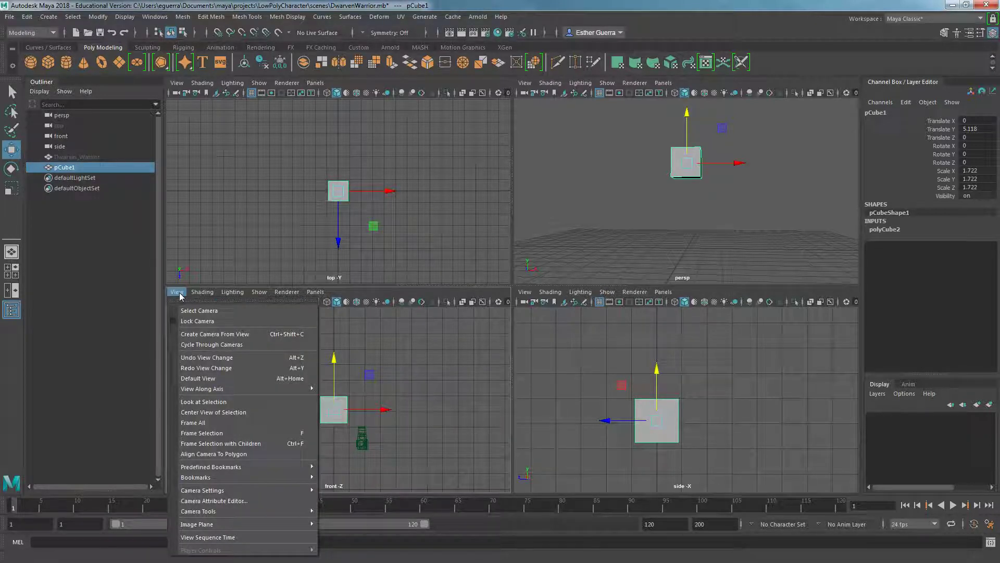
mouse_move(260, 525)
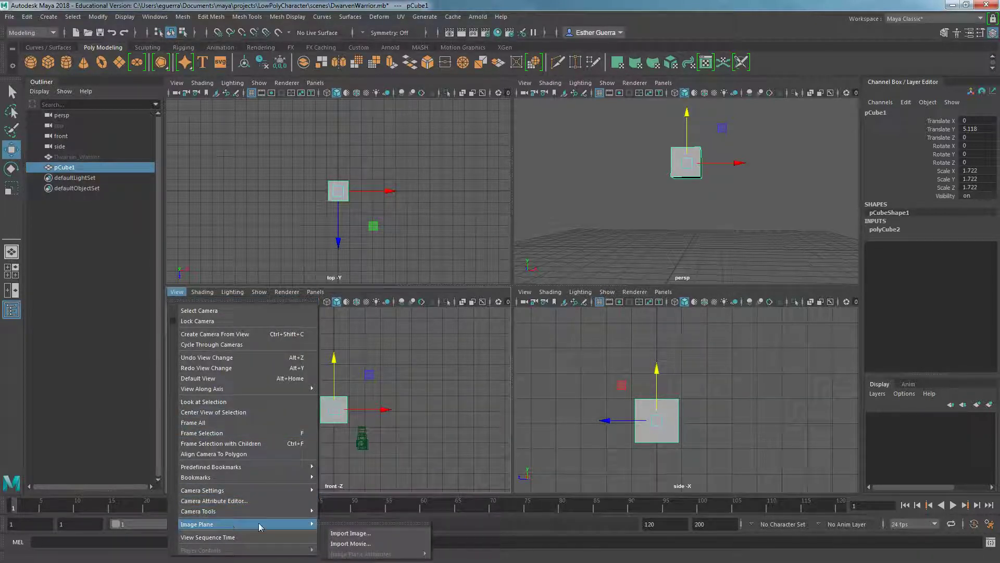
left_click(380, 534)
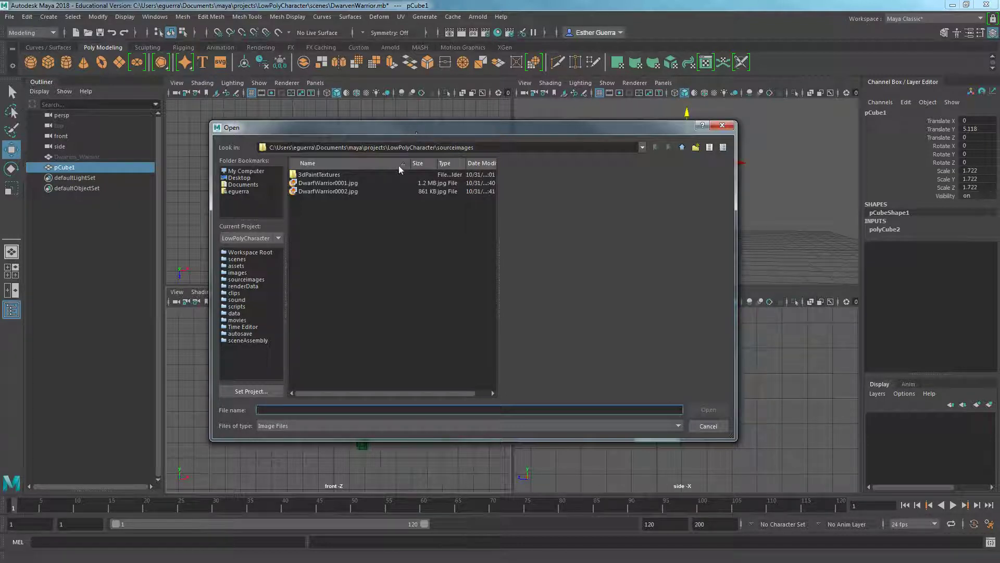
left_click(309, 184)
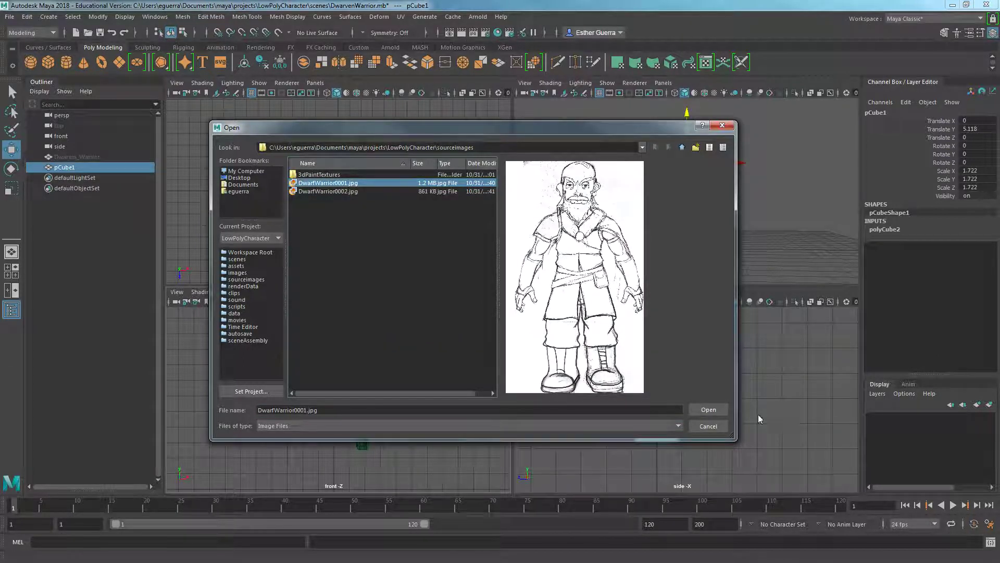
left_click(708, 410)
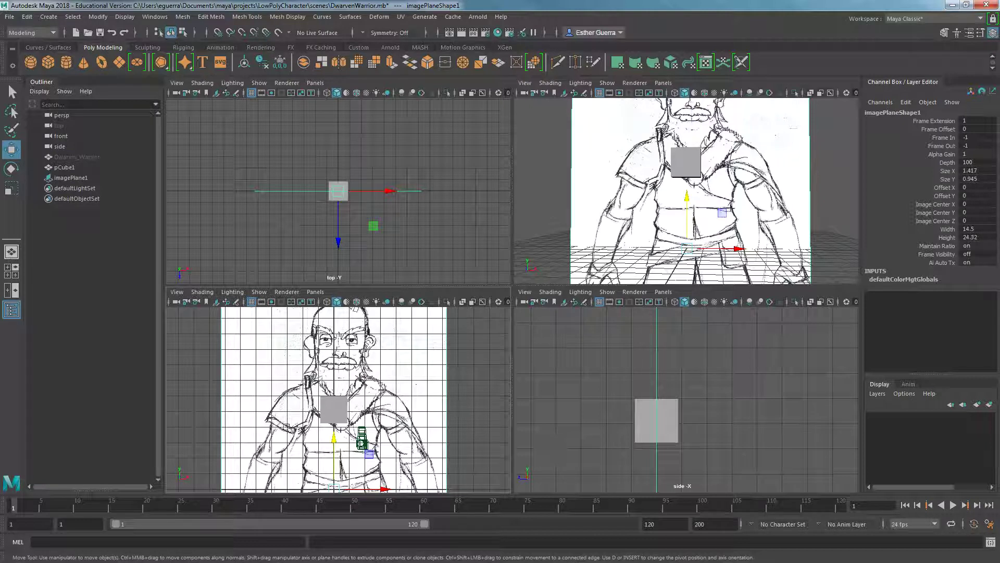
Import DwarfWarrior0002.jpg from sourceimages as an image plane in the side view.
left_click(539, 383)
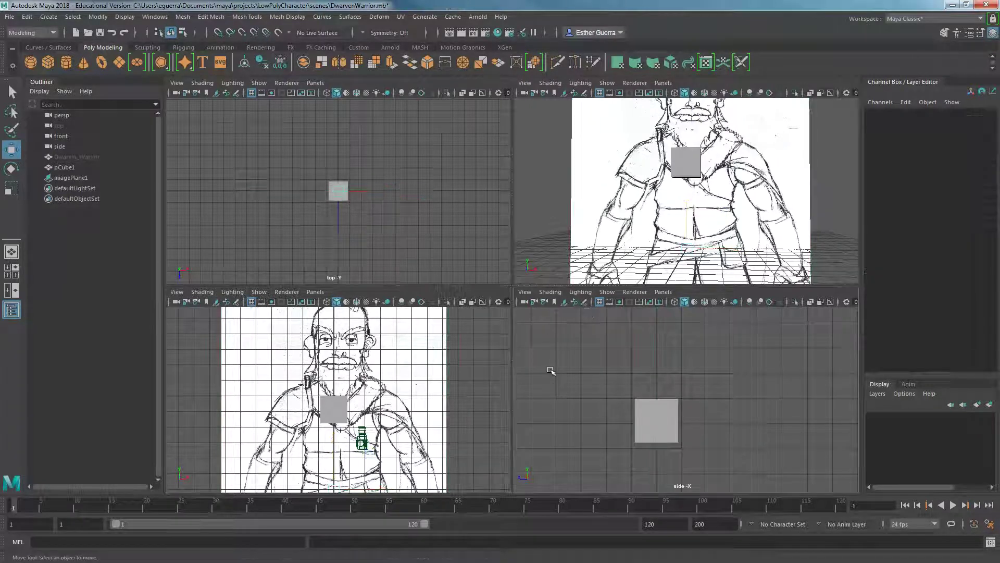
left_click(524, 292)
mouse_move(609, 525)
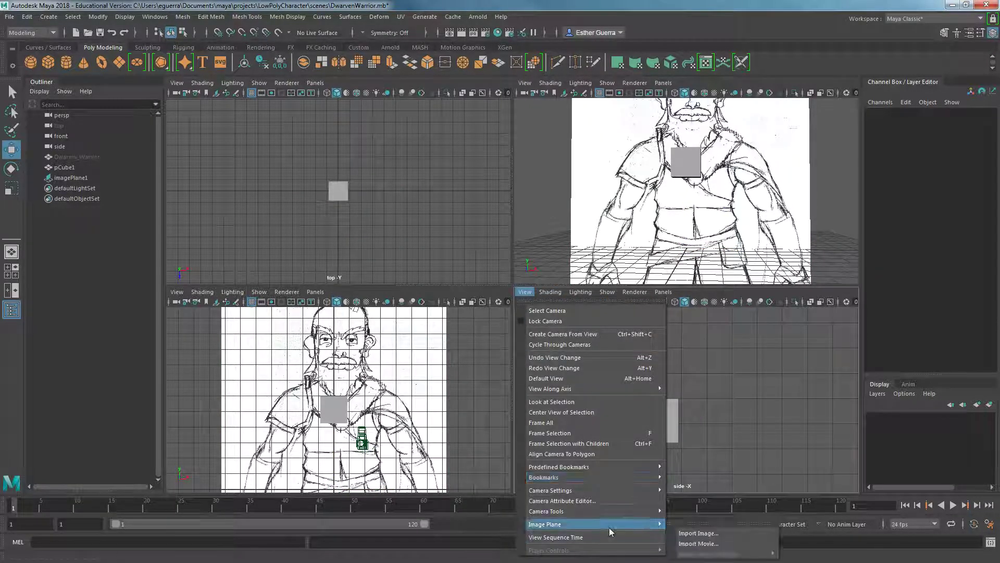
left_click(731, 533)
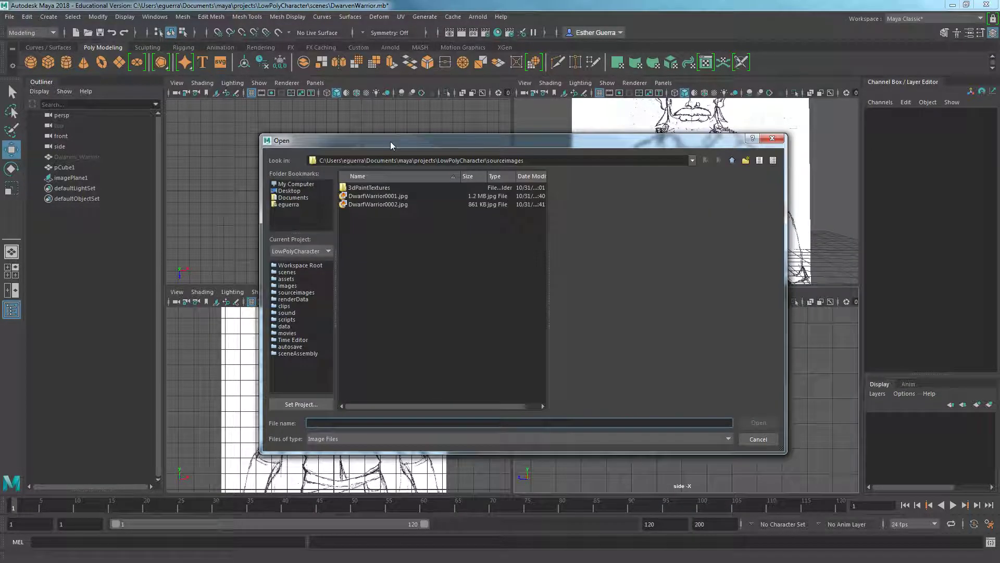
left_click(365, 204)
double_click(364, 204)
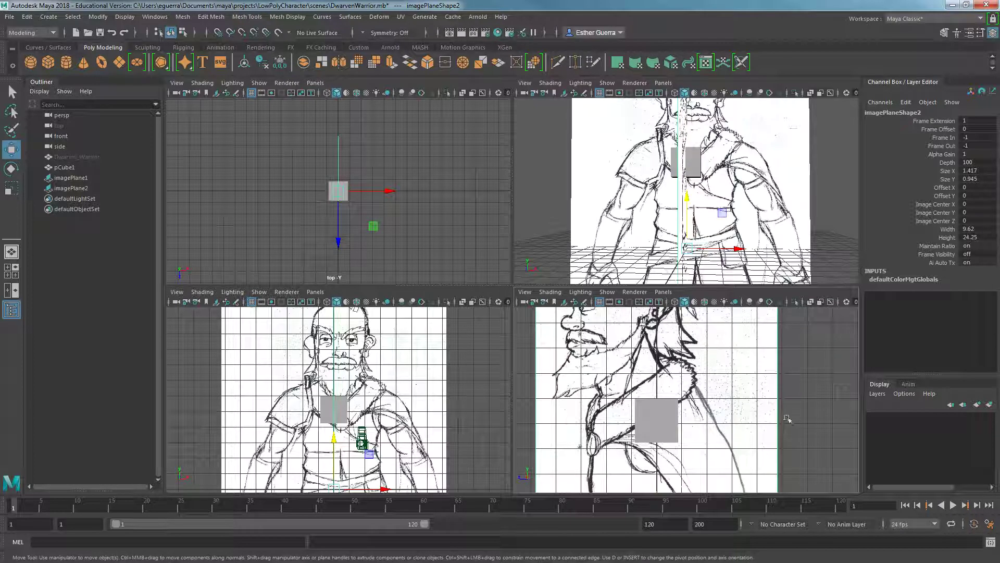
Move the side-view image plane about -7.8 cm along X, away from the cube.
scroll(717, 209, "down", 5)
left_click_drag(724, 209, 706, 180, "alt")
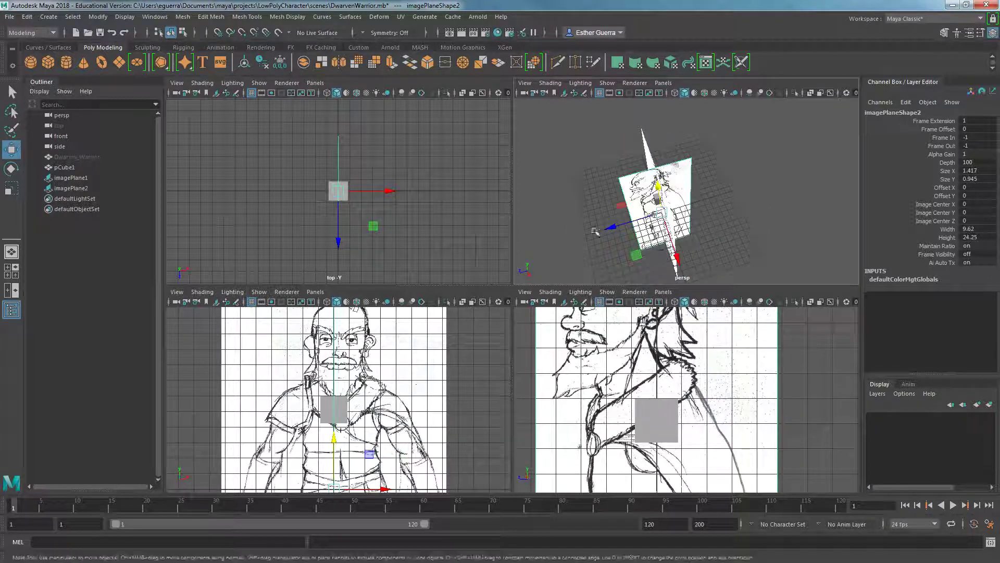
left_click_drag(612, 205, 702, 159, "alt")
scroll(701, 160, "up", 3)
scroll(702, 158, "up", 2)
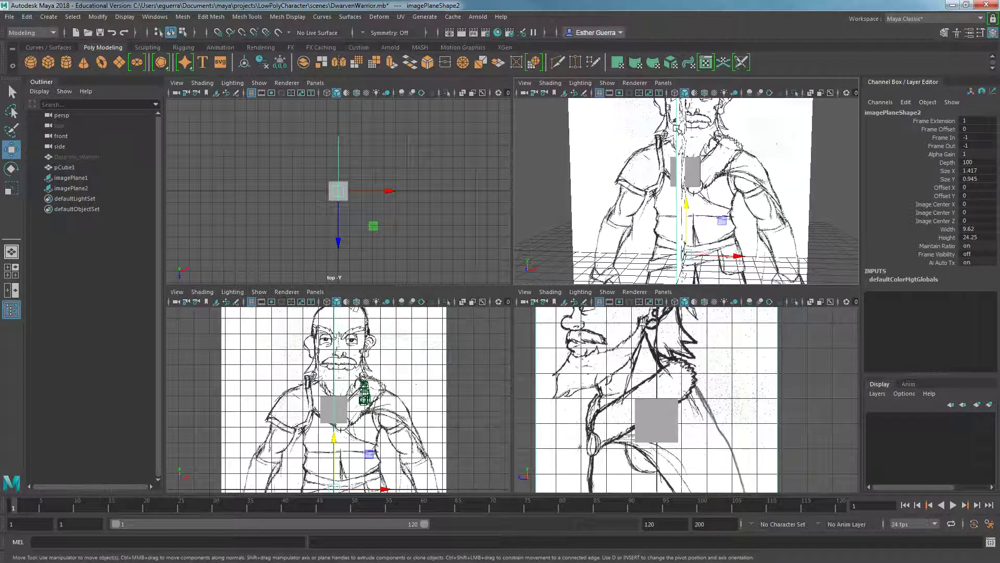
left_click_drag(734, 257, 613, 256)
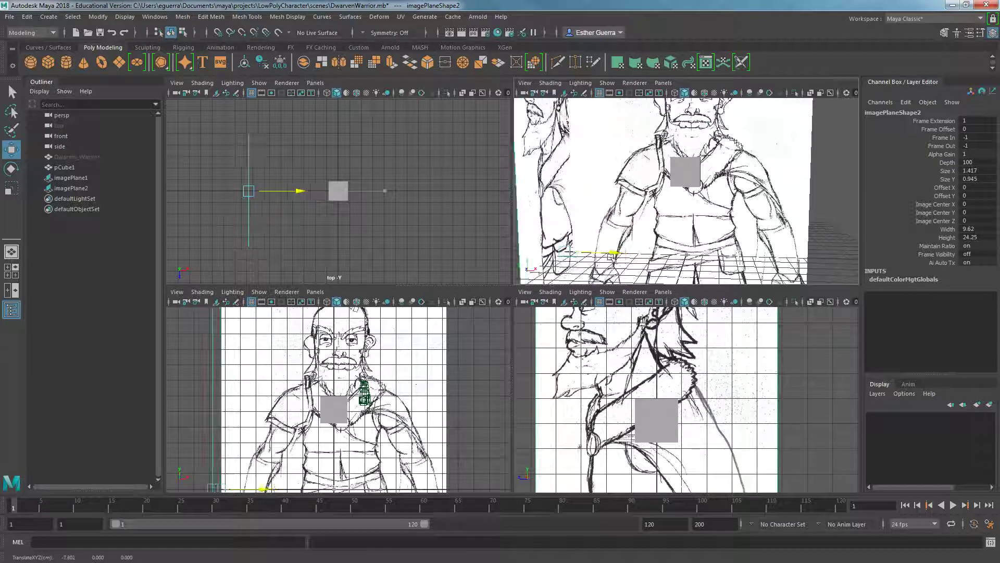
Shift the front image plane to about -0.34 in X and check the figure's centering against the grid's centre line from head to feet.
left_click(726, 140)
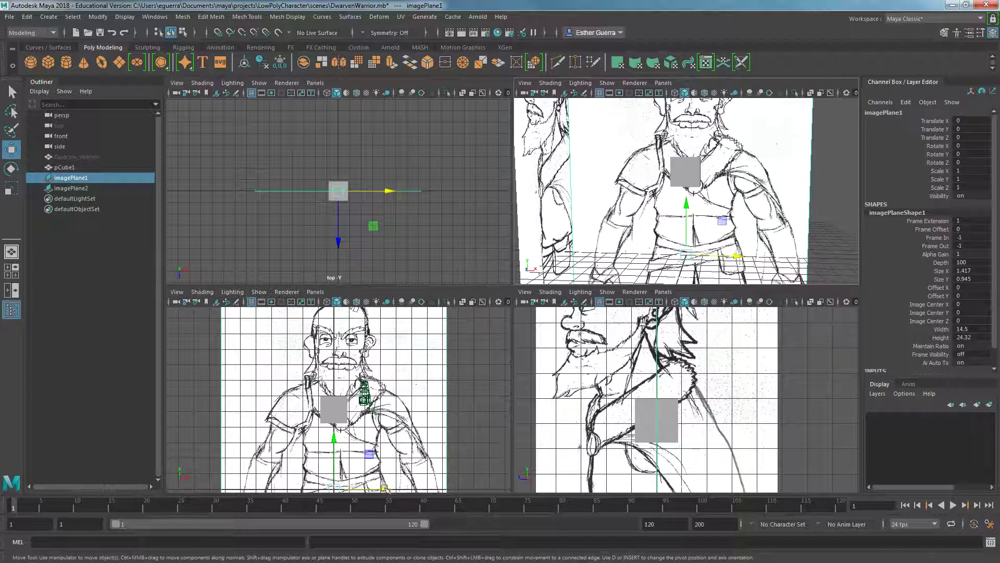
left_click_drag(386, 488, 380, 484)
scroll(354, 363, "up", 5)
middle_click_drag(353, 362, 361, 461, "alt")
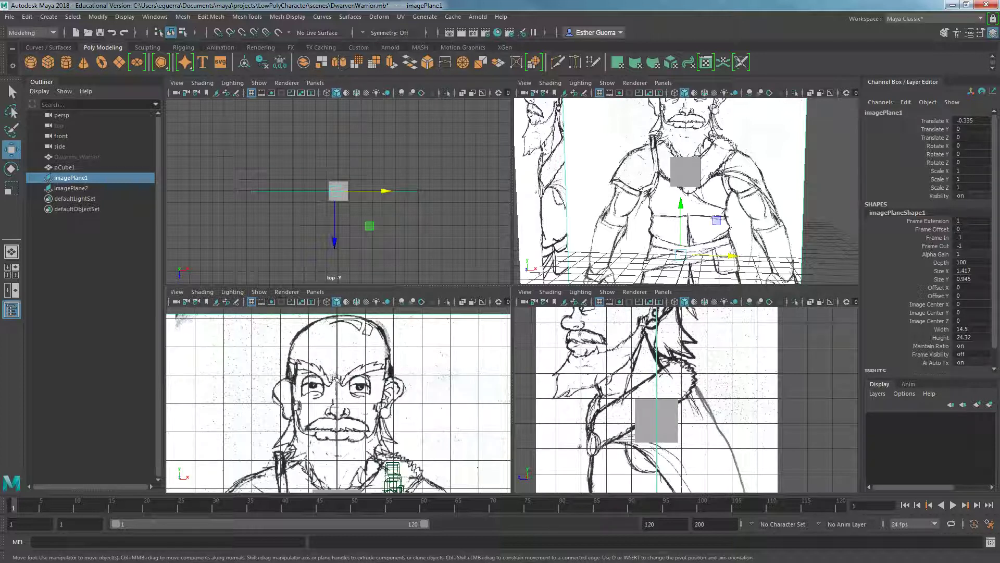
scroll(342, 344, "down", 5)
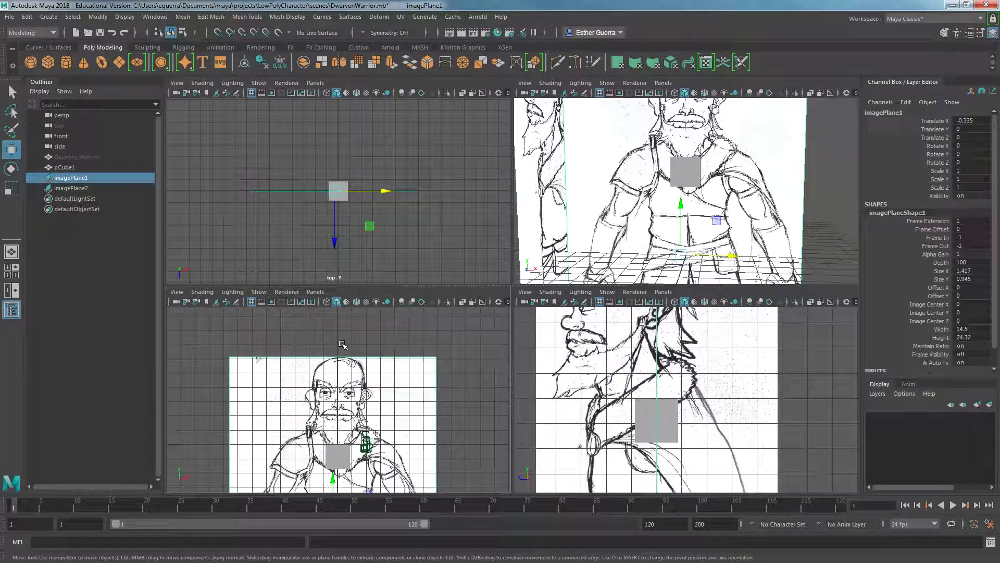
scroll(343, 348, "down", 1)
middle_click_drag(365, 437, 362, 324, "alt")
scroll(370, 419, "down", 2)
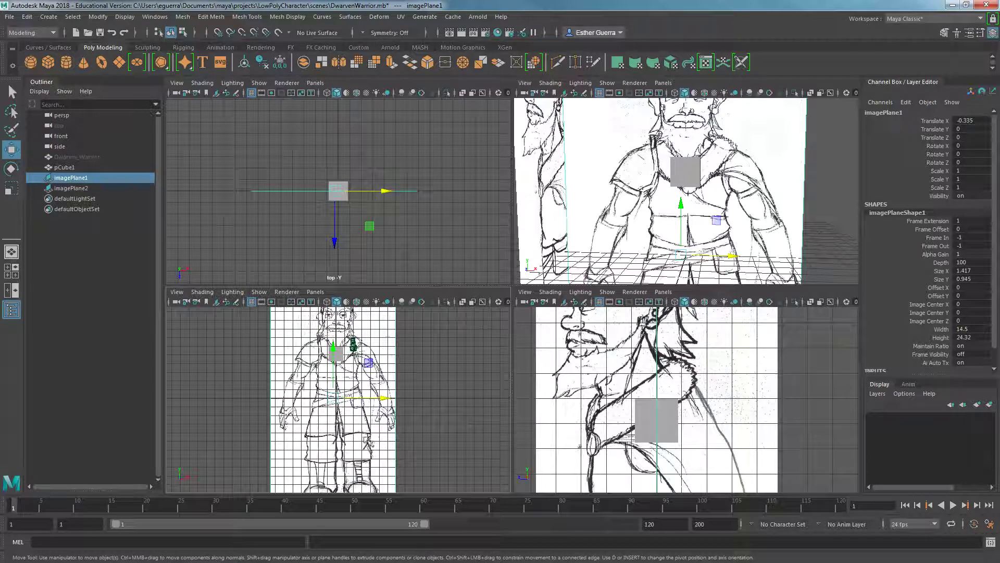
scroll(361, 459, "up", 3)
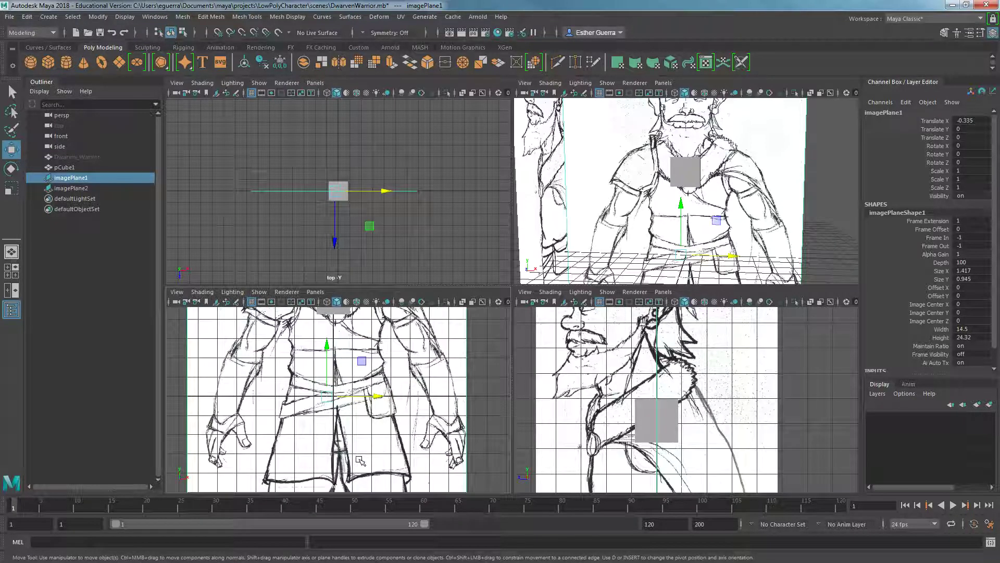
scroll(356, 469, "down", 1)
scroll(224, 459, "down", 3)
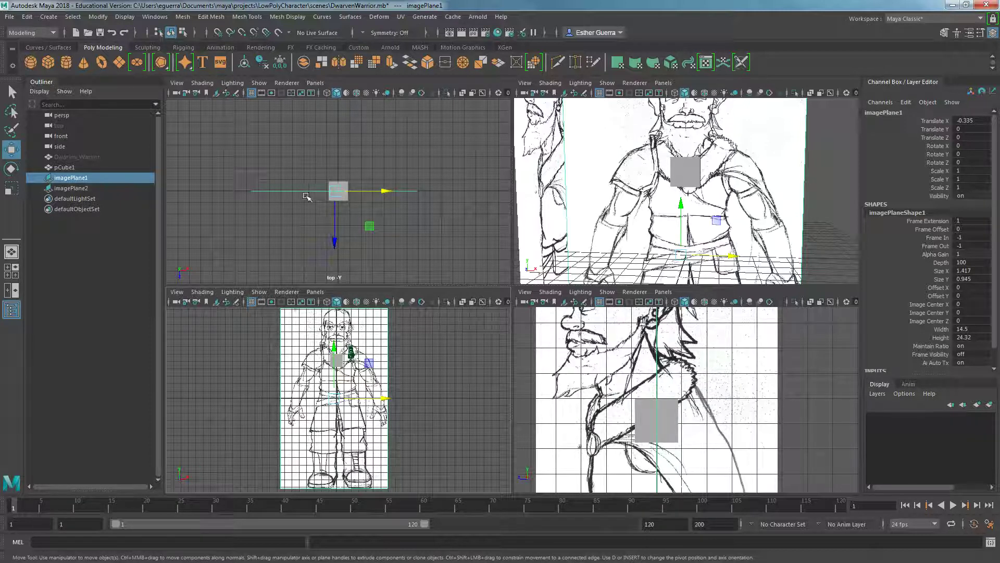
Move the front image plane back behind the cube to about -6.19 in Z.
scroll(612, 181, "down", 5)
left_click_drag(678, 183, 588, 217, "alt")
left_click_drag(647, 235, 667, 226)
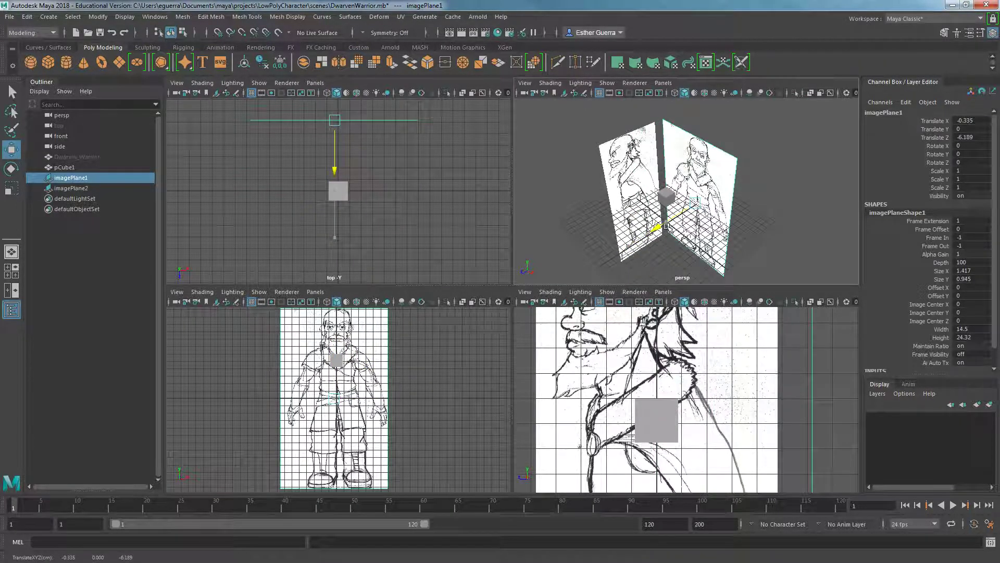
Shift the side-view image plane to about -1.22 in Z so the side drawing sits better around the cube.
scroll(700, 380, "down", 5)
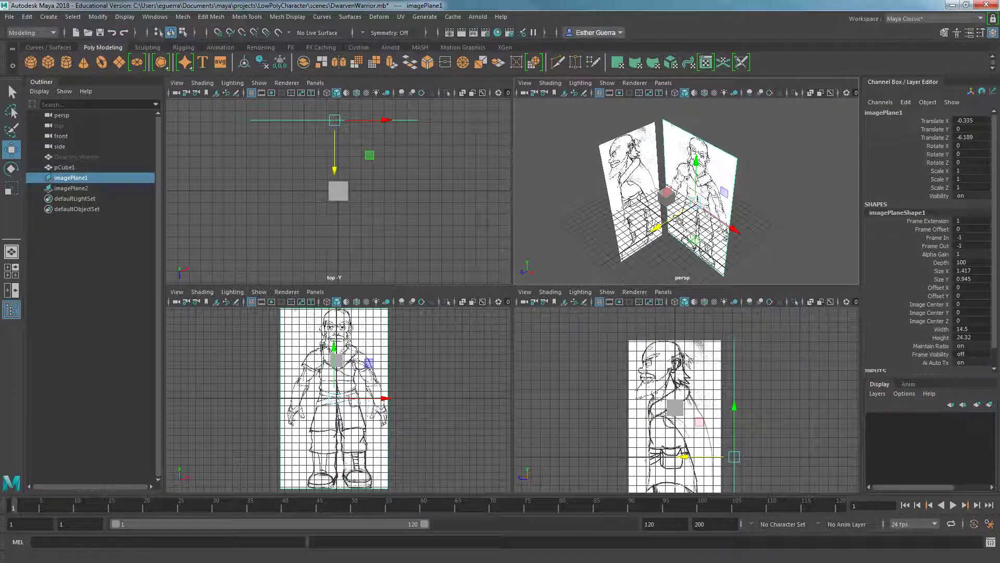
left_click_drag(665, 227, 664, 227)
left_click(625, 188)
left_click_drag(593, 223, 599, 221)
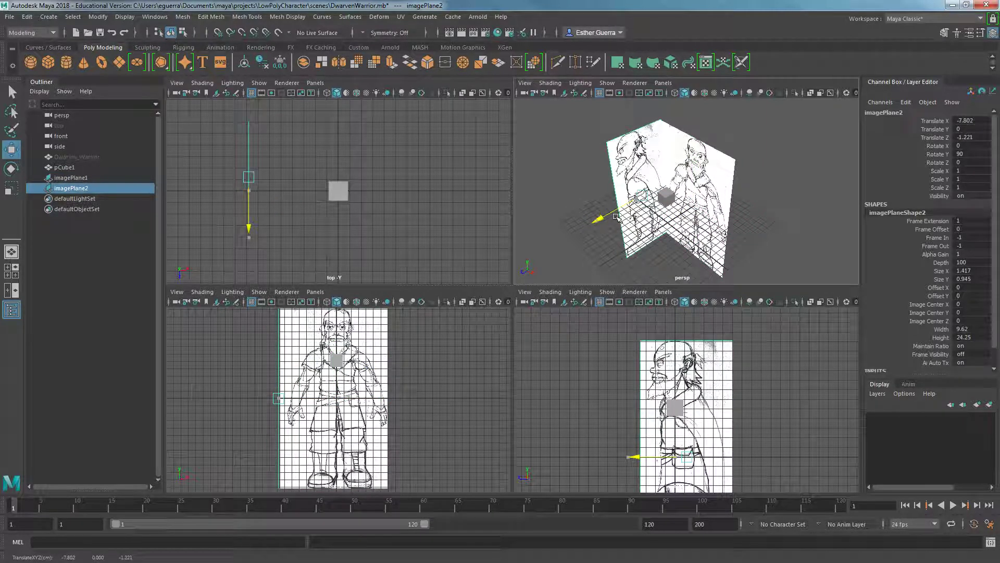
Adjust the front image plane's depth to about -6.03 in Z, and leave nothing selected.
left_click_drag(617, 216, 740, 189, "alt")
left_click(718, 184)
left_click_drag(683, 240, 683, 241)
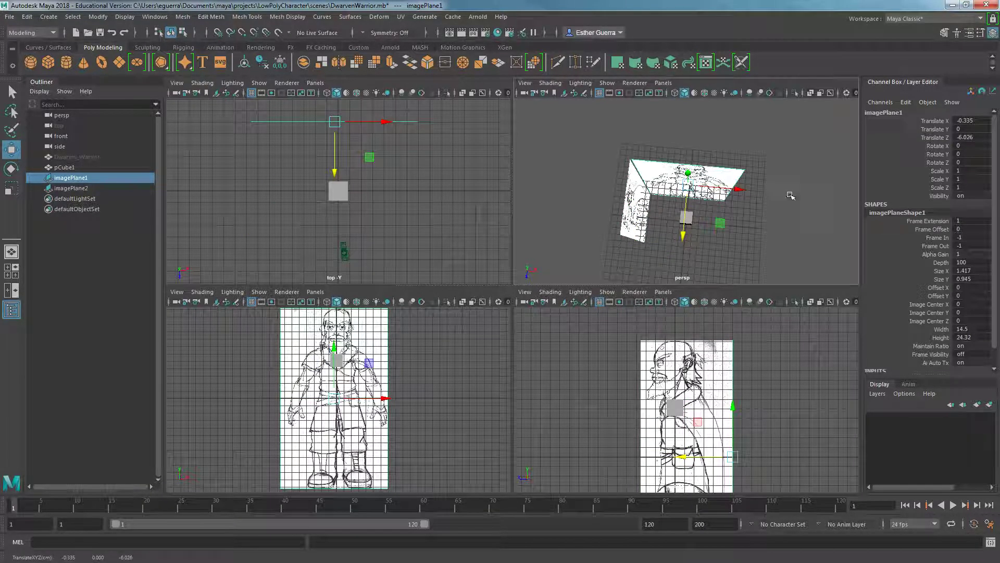
left_click(753, 247)
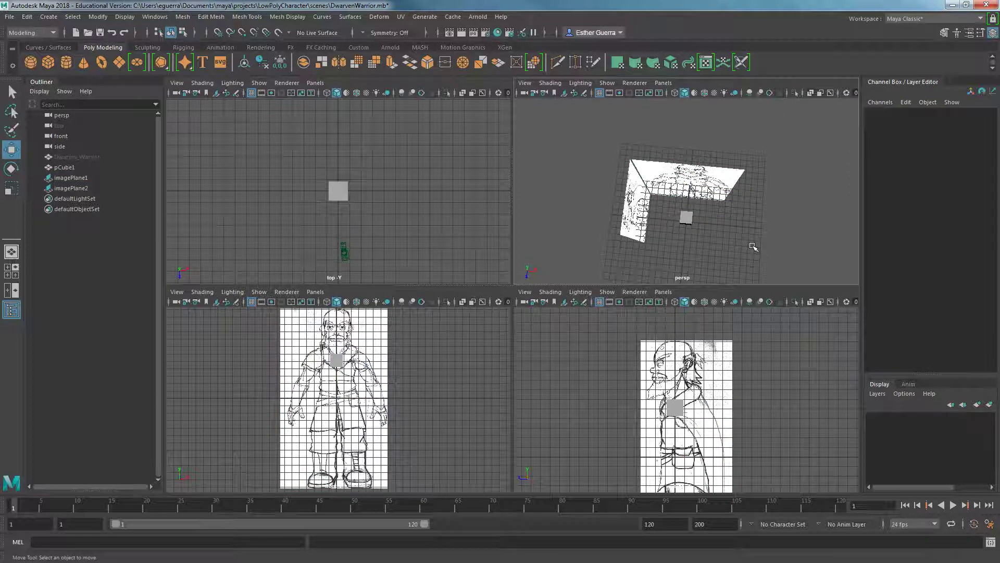
Save the scene as DwarvenWarrior.mb in the project's scenes folder, replacing the existing file.
left_click(9, 17)
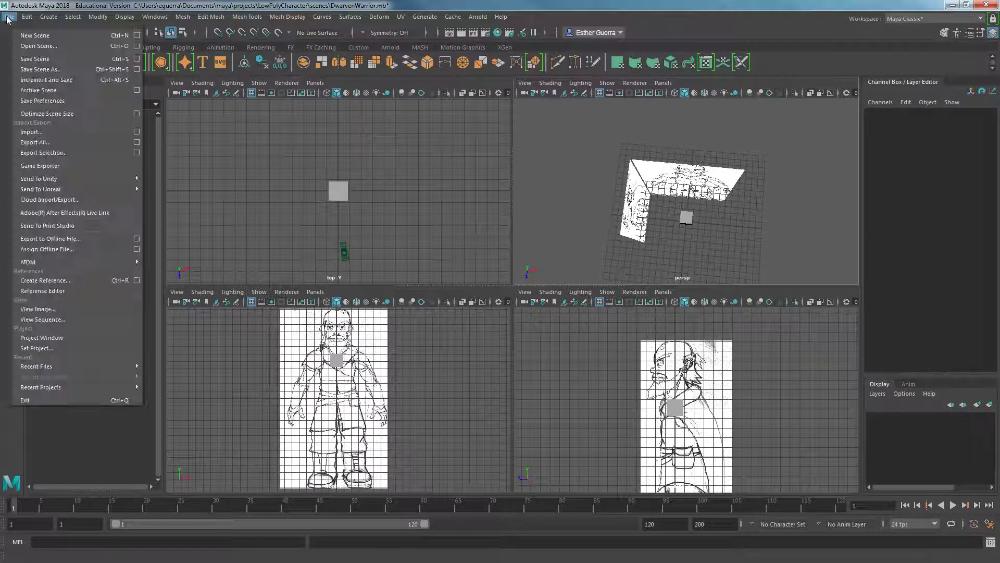
left_click(22, 69)
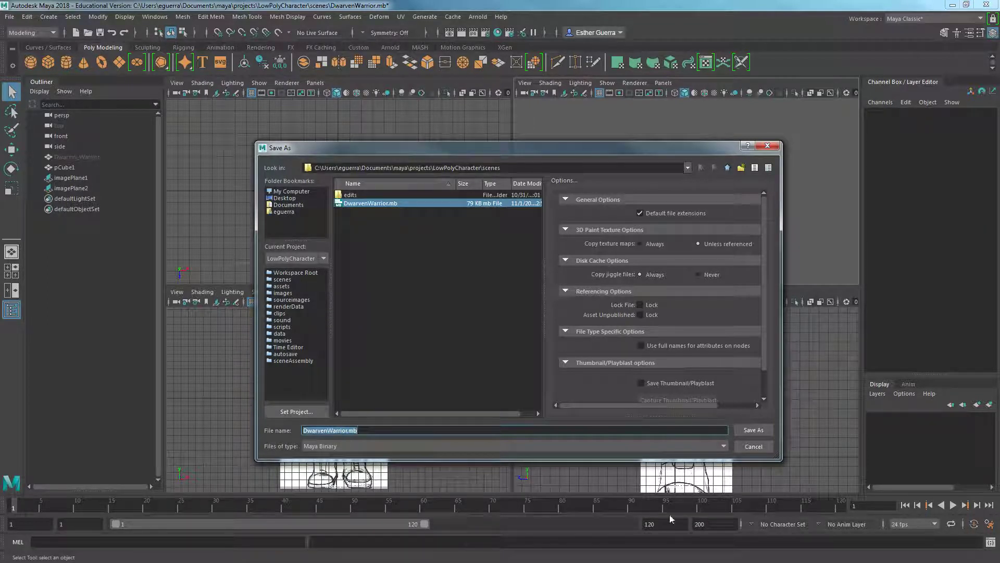
left_click(761, 431)
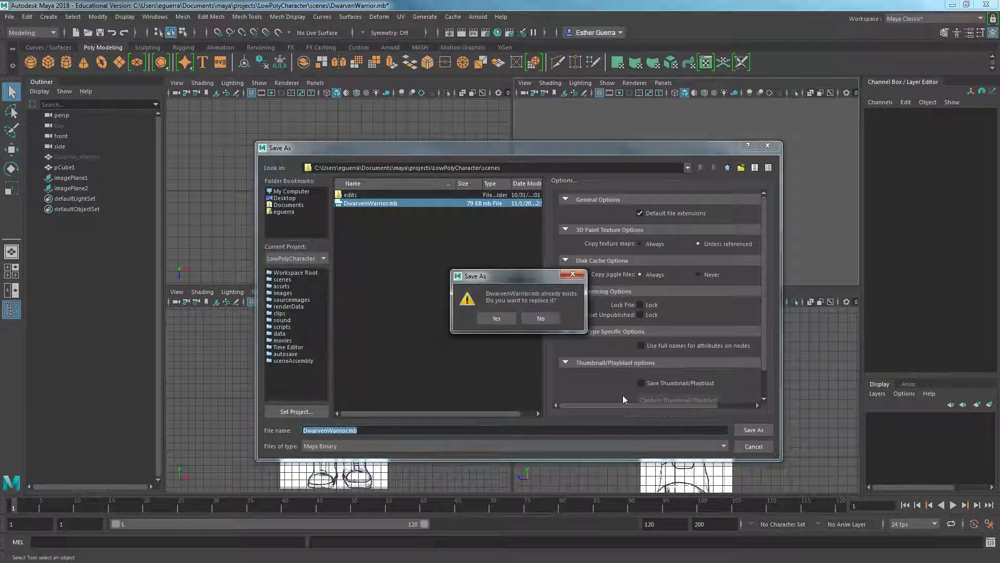
left_click(496, 320)
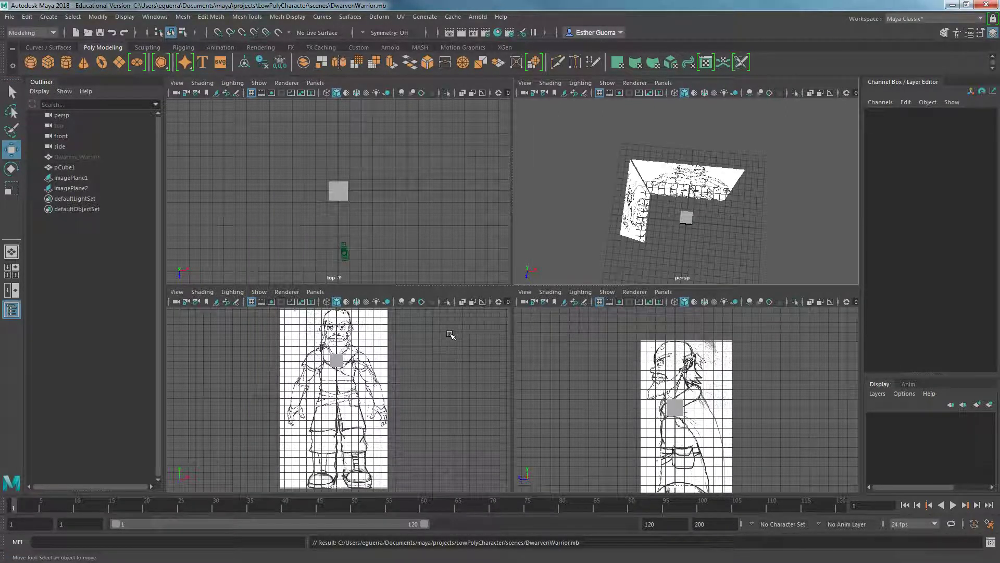
Set the side image plane to display only when looking through the side camera.
left_click(624, 204)
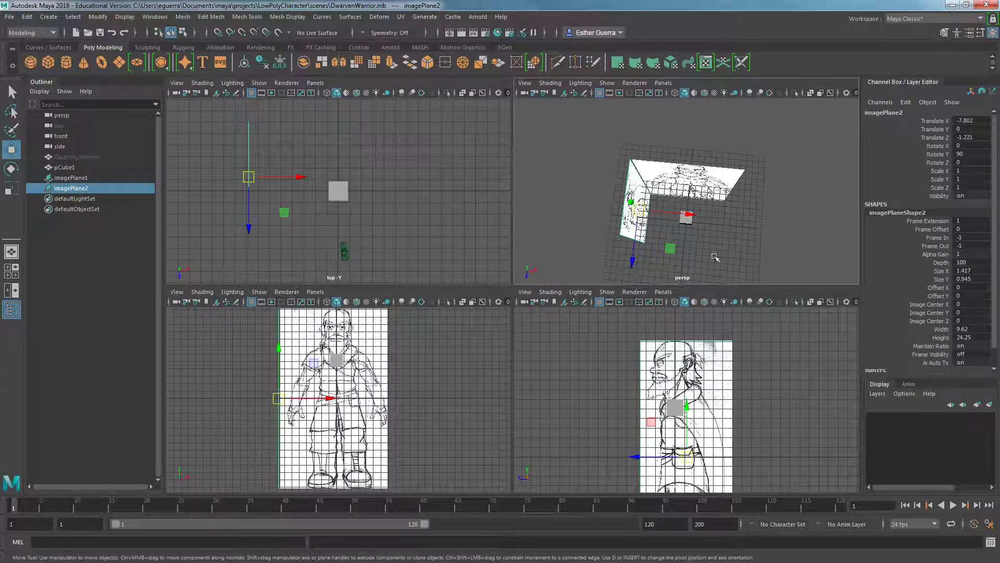
left_click(970, 34)
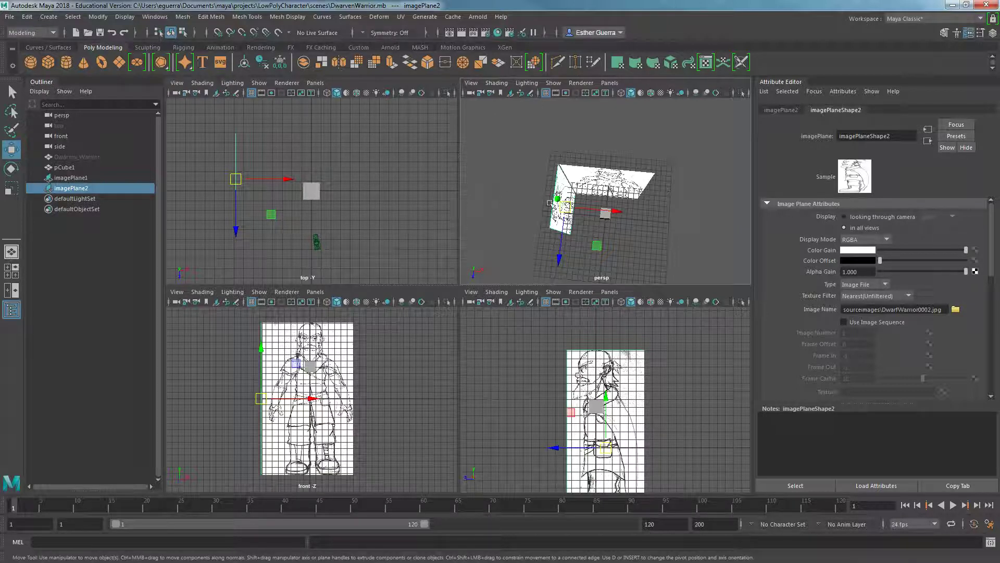
left_click(844, 218)
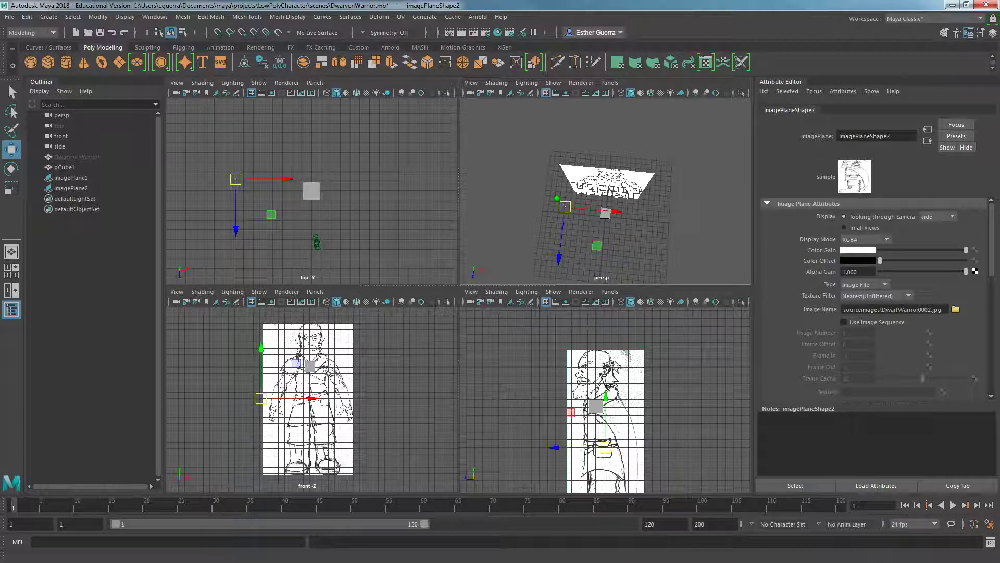
Restrict the front image plane's display to looking through the front camera only.
left_click(635, 185)
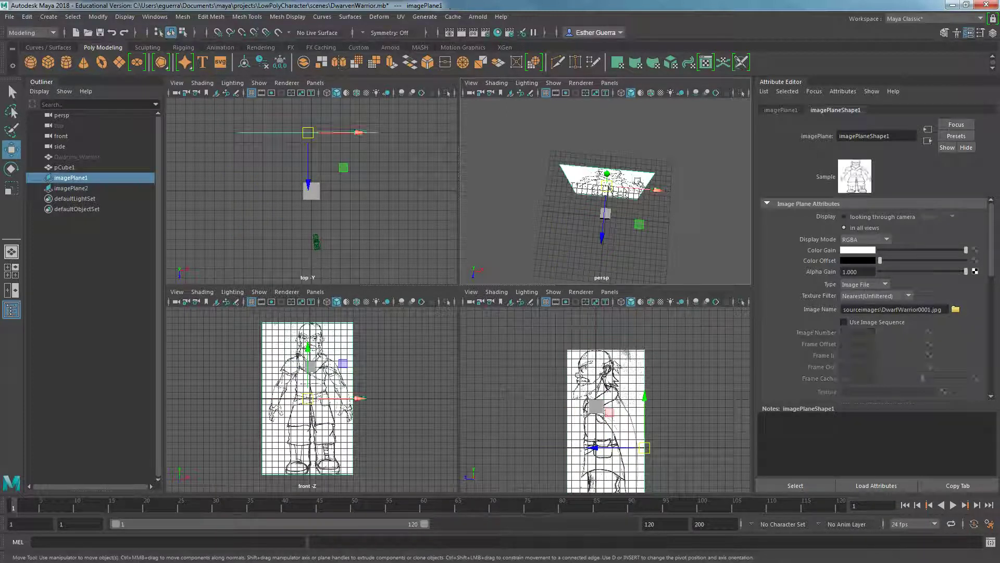
left_click(845, 217)
left_click_drag(622, 186, 619, 167, "alt")
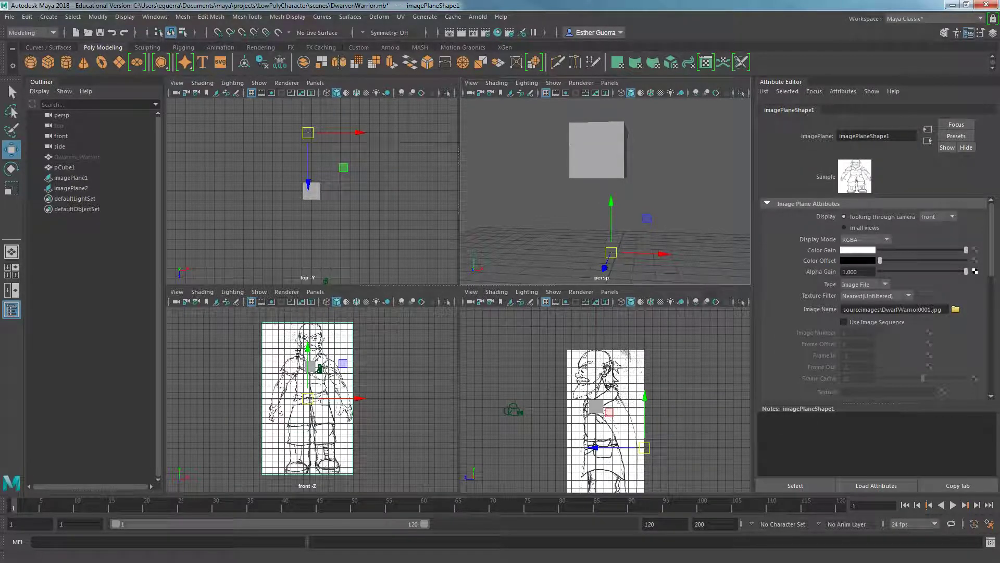
Rename the polygon cube pCube1 to Dwarf_Warrior.
double_click(61, 167)
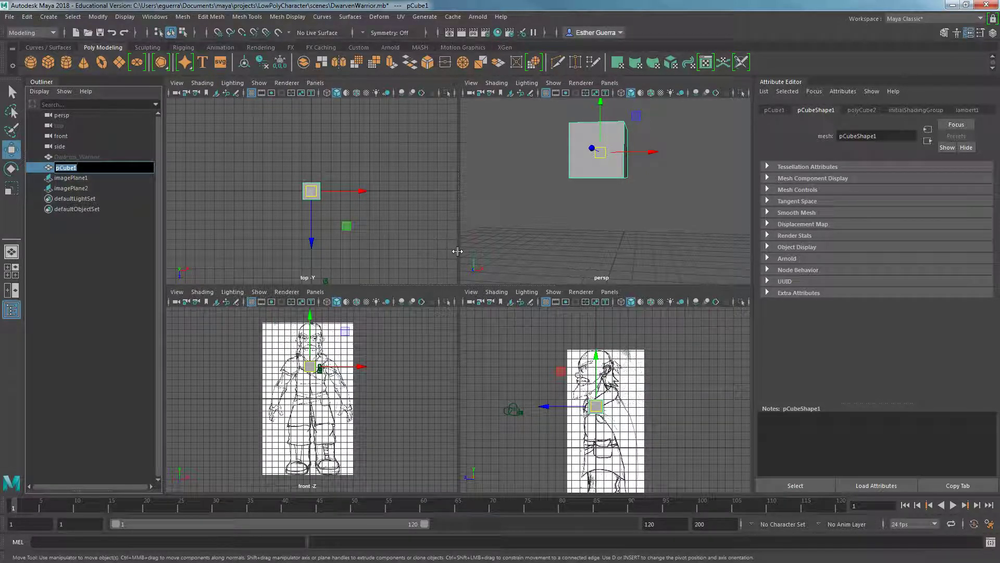
type("Dwarf Warr")
key("Return")
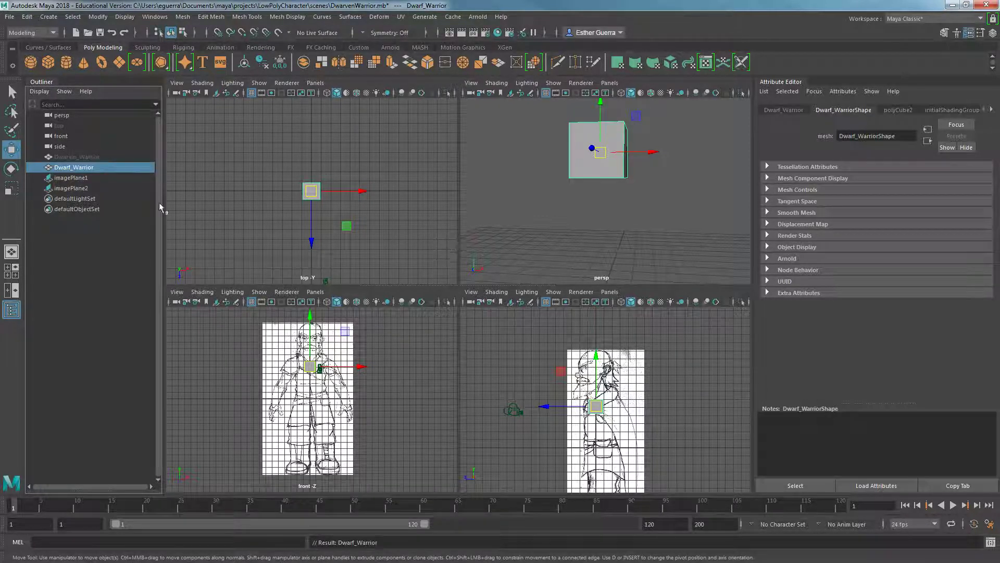
Rename the front image plane, imagePlane1, to Front_View.
double_click(86, 178)
type("F")
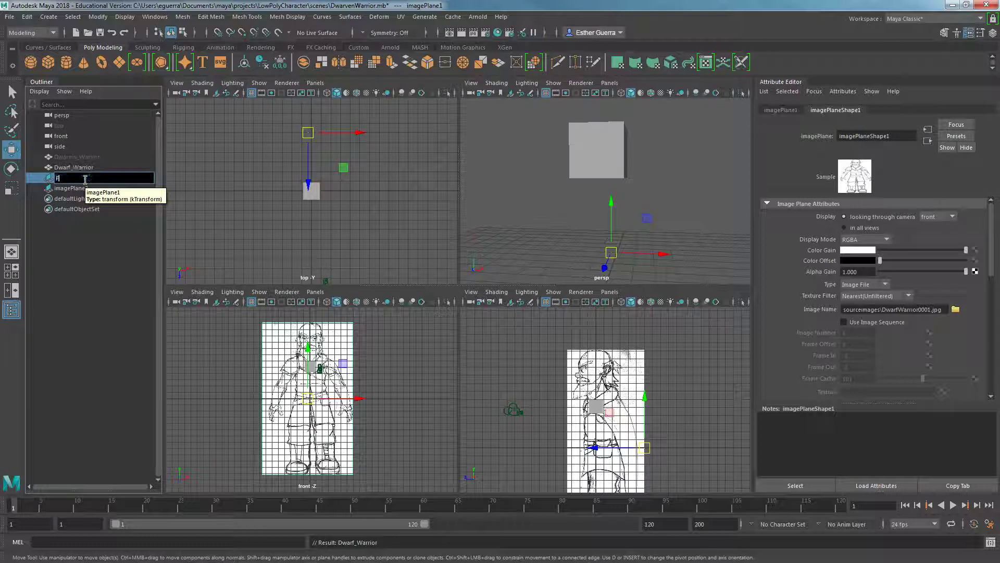
type("ront View")
key("Return")
Rename the side image plane, imagePlane2, to Side_View.
left_click(89, 188)
double_click(89, 187)
type("Side")
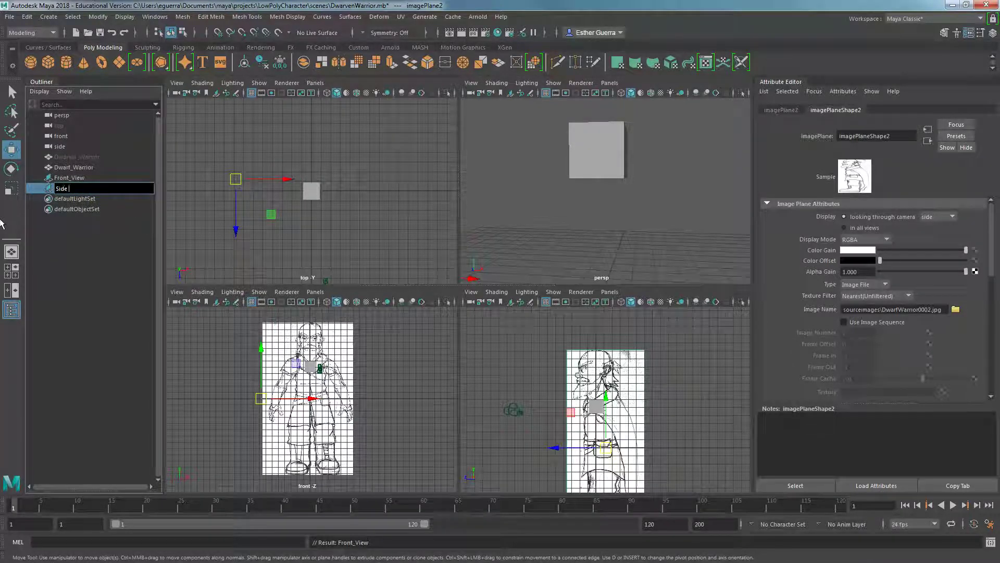
type(" Vide")
key("Return")
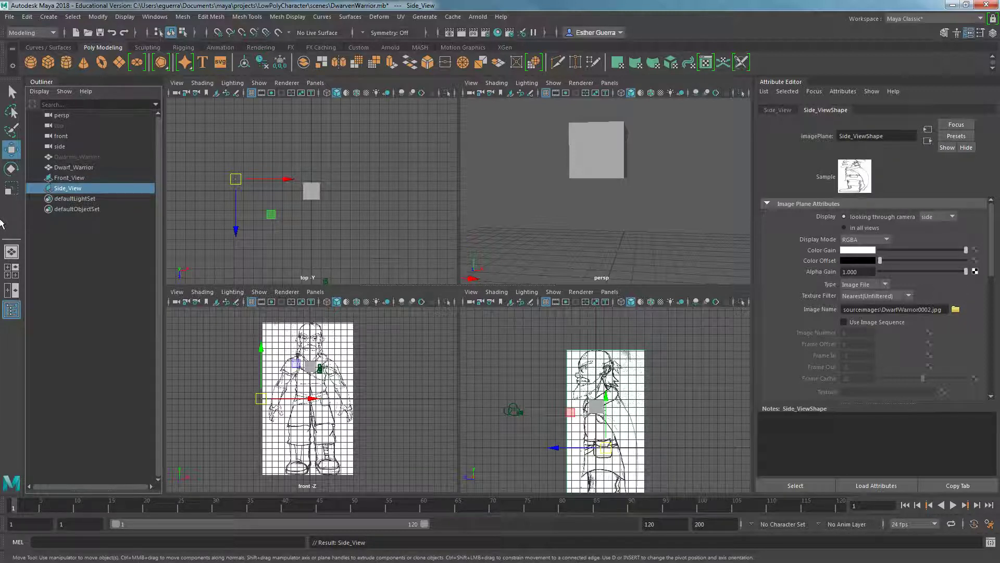